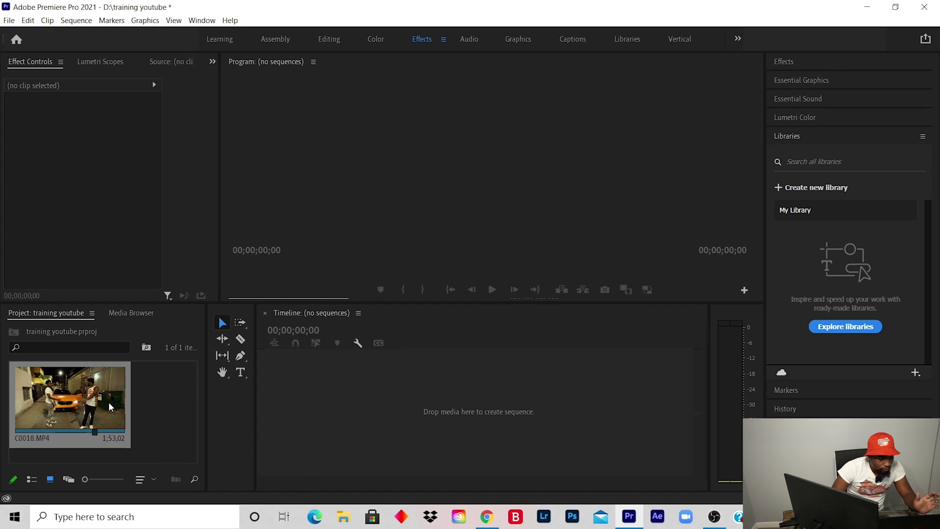
# Step: Build a C0018 sequence from C0018.MP4 holding the car video and its audio
pyautogui.moveTo(108, 401); pyautogui.dragTo(331, 386)
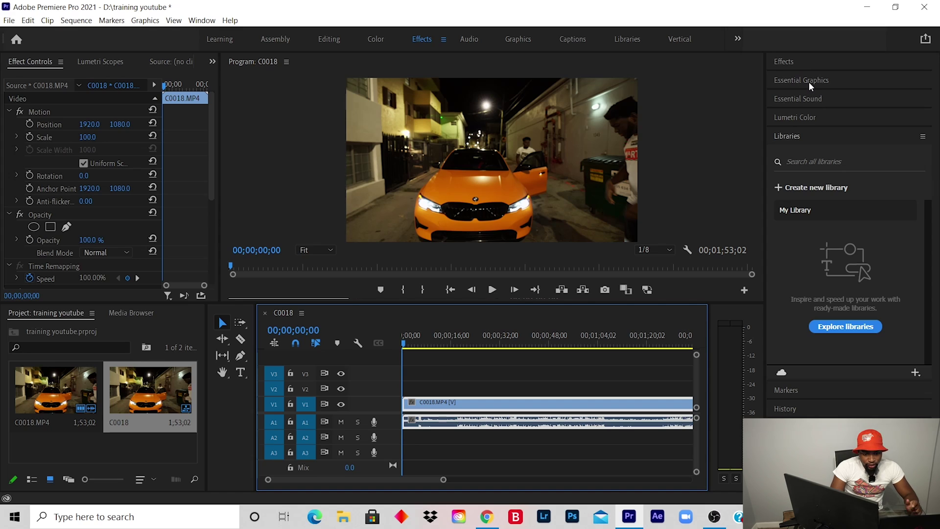
# Step: Place the Essential Graphics Basic Title template on V2 above the car footage
pyautogui.click(808, 81)
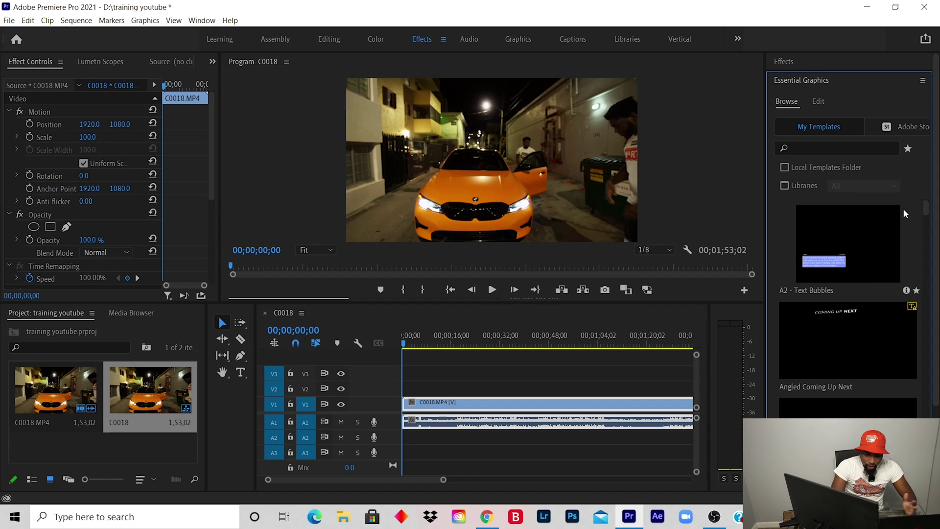
pyautogui.moveTo(925, 210); pyautogui.dragTo(925, 240)
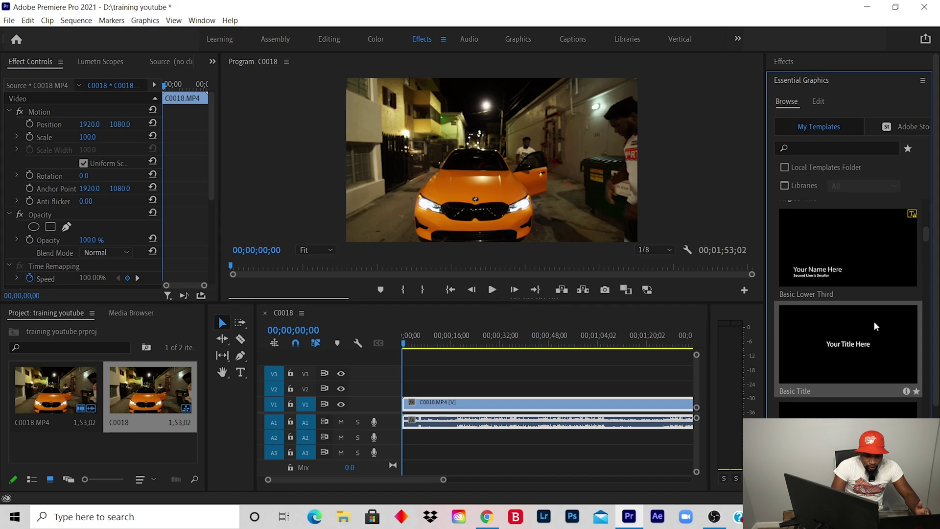
pyautogui.moveTo(876, 326); pyautogui.dragTo(397, 389)
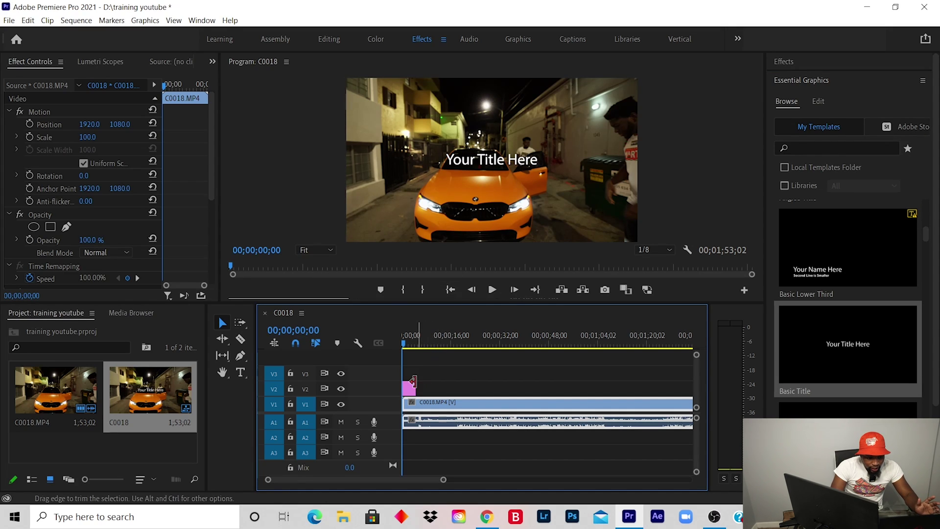
# Step: Replace the placeholder title text with 'GPX FILMS SCHOOL' and play the sequence to preview it
pyautogui.click(409, 389)
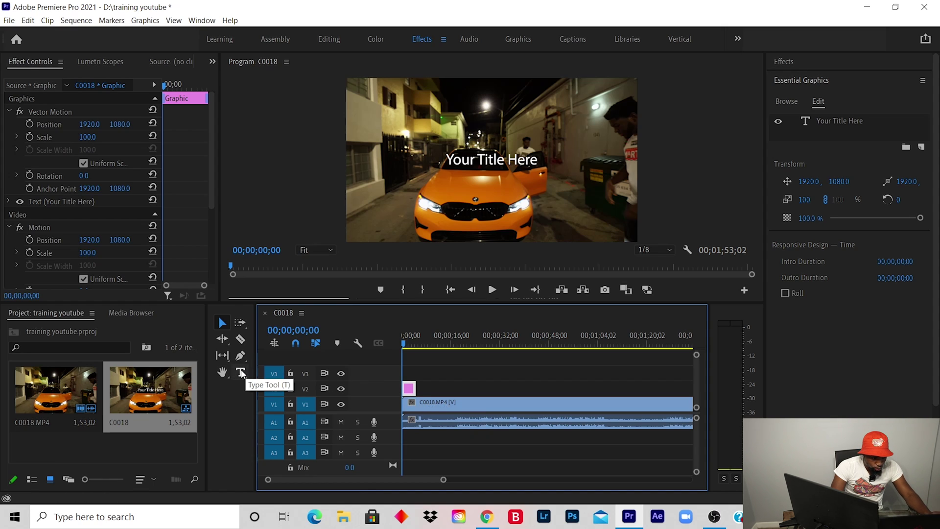
pyautogui.click(242, 374)
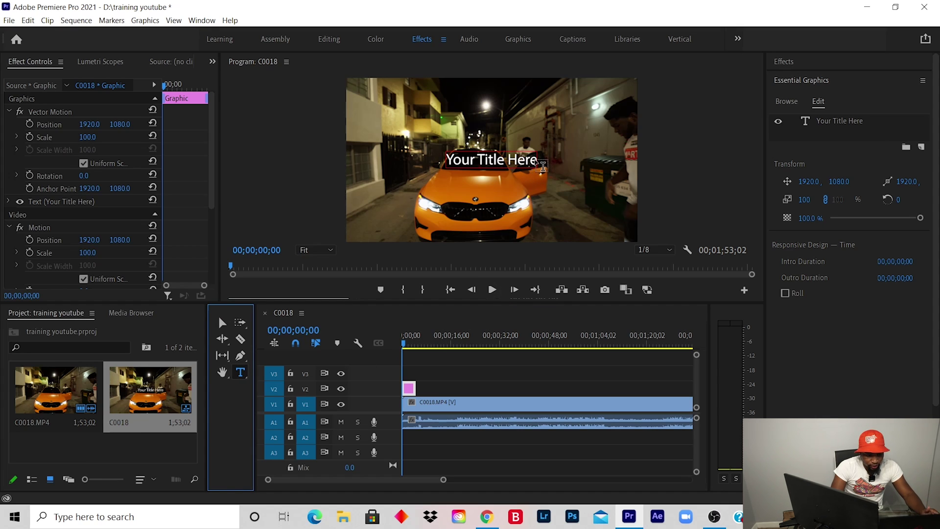
pyautogui.click(542, 164)
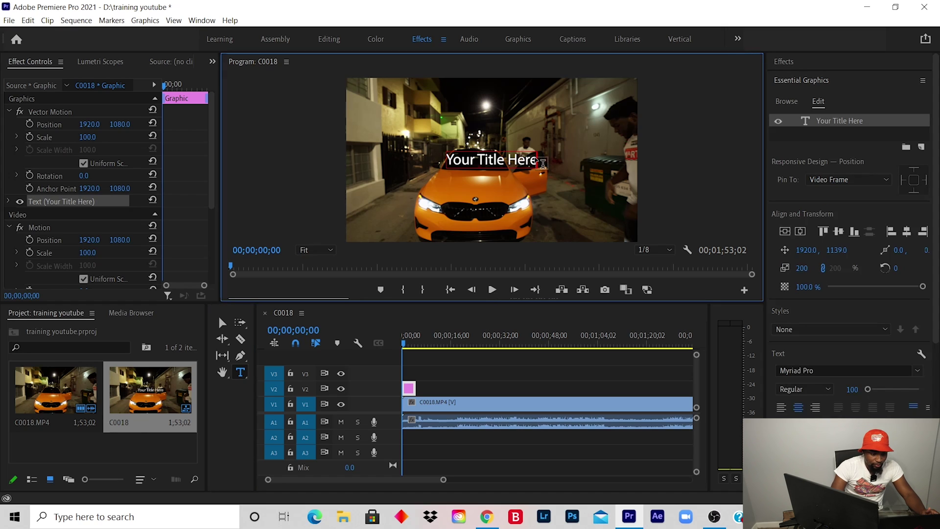
pyautogui.press('BackSpace')
pyautogui.press('BackSpace')
pyautogui.press('BackSpace')
pyautogui.press('BackSpace')
pyautogui.press('BackSpace')
pyautogui.press('BackSpace')
pyautogui.press('BackSpace')
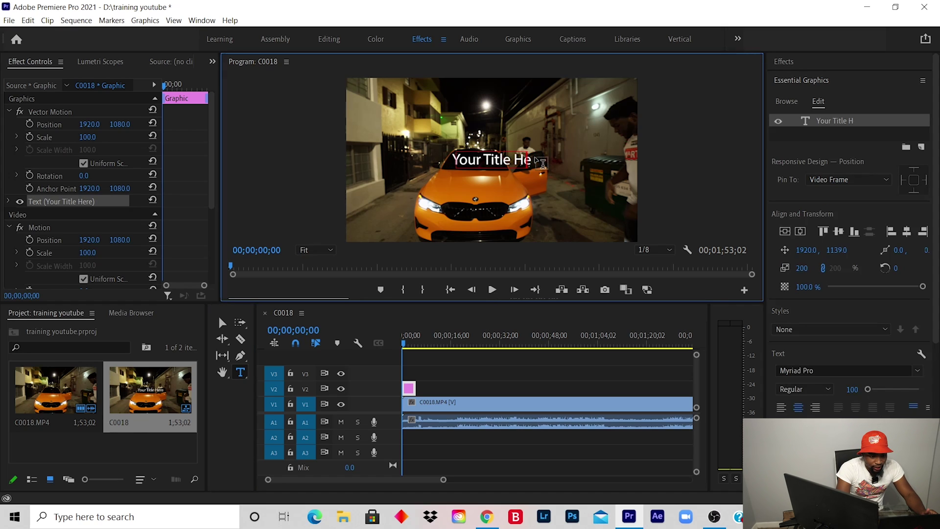
pyautogui.press('BackSpace')
pyautogui.press('BackSpace')
pyautogui.press('BackSpace')
pyautogui.press('BackSpace')
pyautogui.press('BackSpace')
pyautogui.press('BackSpace')
pyautogui.press('BackSpace')
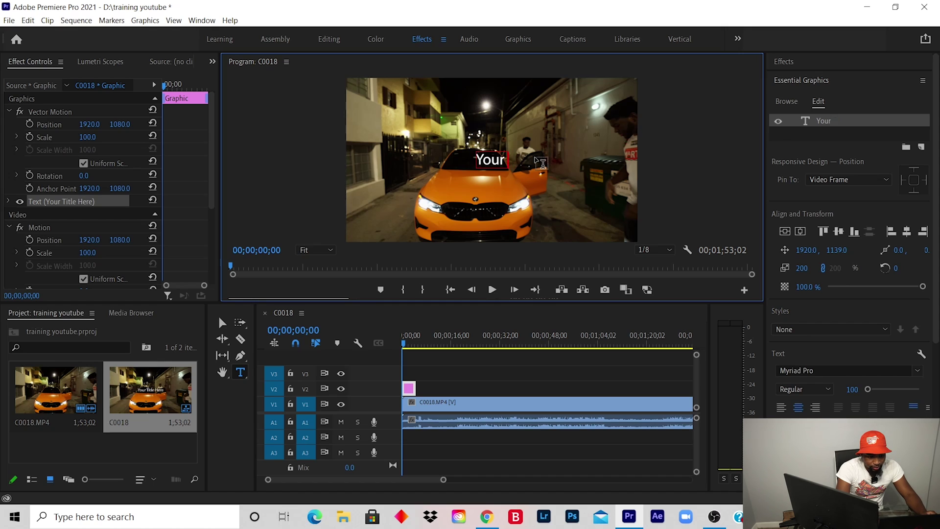
pyautogui.press('BackSpace')
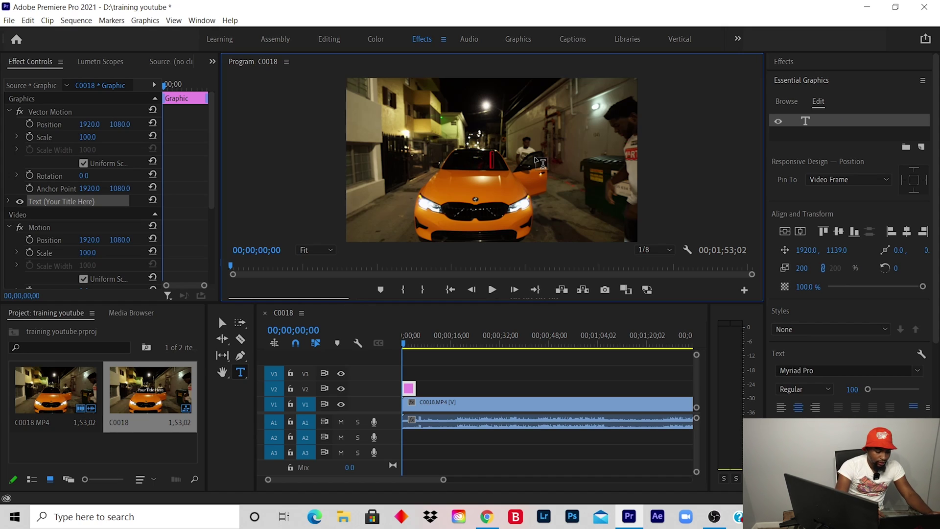
pyautogui.write('G')
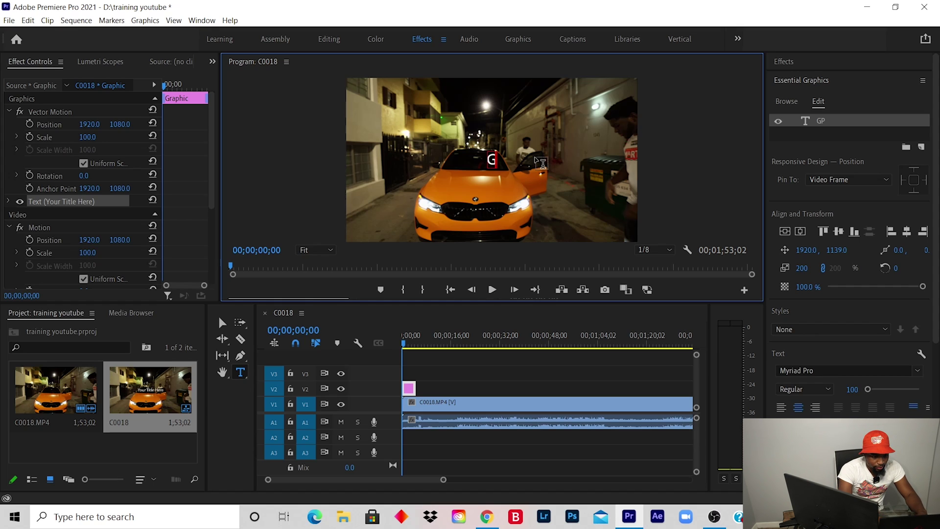
pyautogui.write('PX FIL')
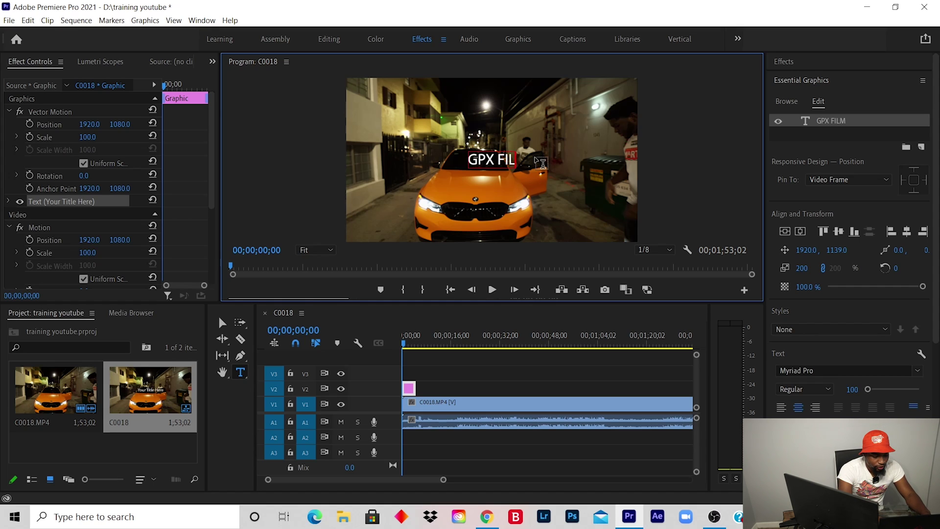
pyautogui.write('MS SCHOOL')
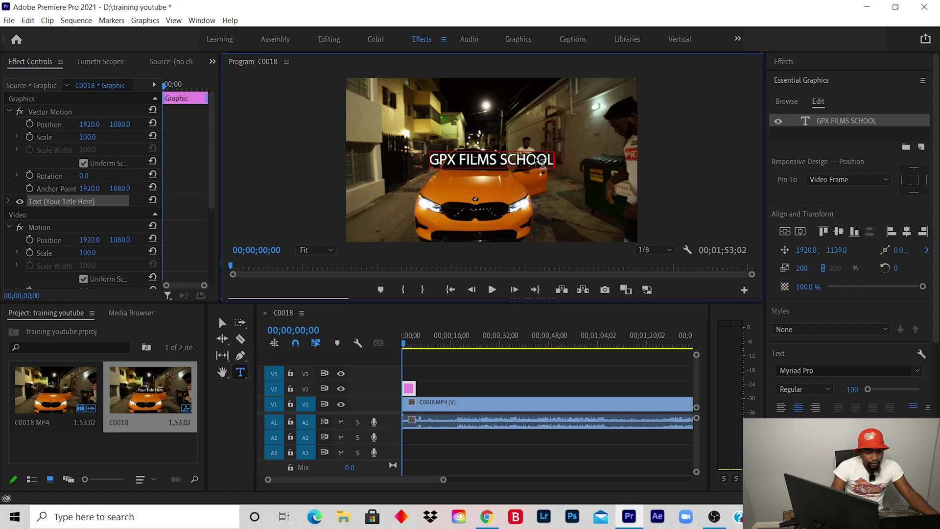
pyautogui.click(493, 289)
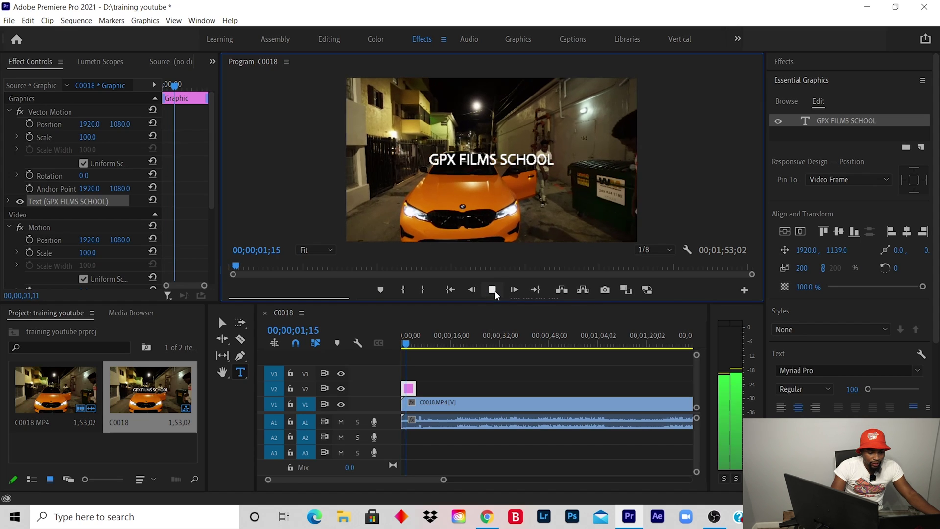
# Step: Unlink and delete the car clip's audio, then preview the sequence from the start
pyautogui.click(493, 289)
pyautogui.click(494, 424)
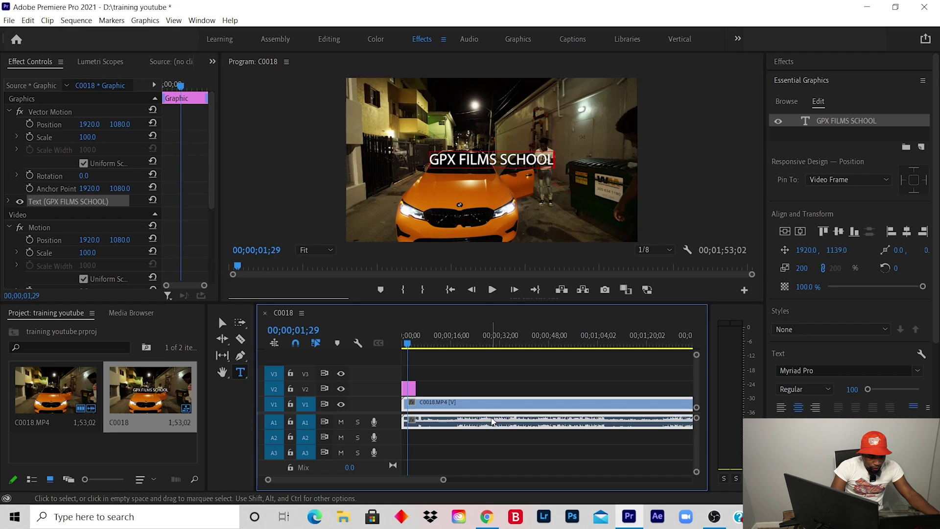
pyautogui.rightClick(493, 424)
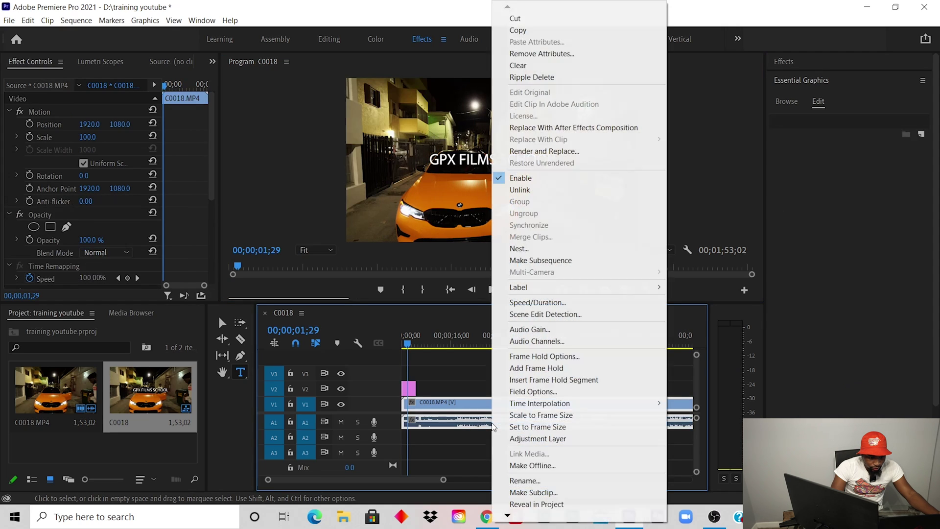
pyautogui.click(520, 190)
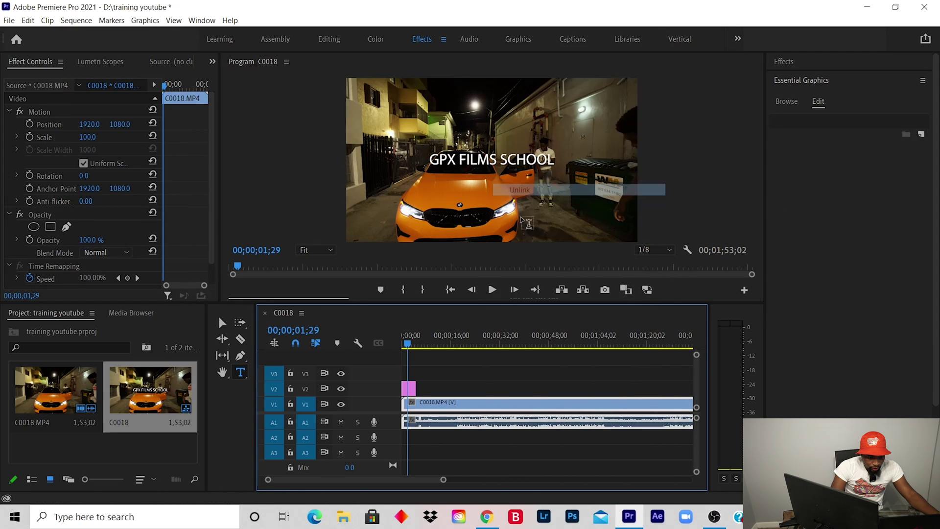
pyautogui.click(473, 424)
pyautogui.press('Delete')
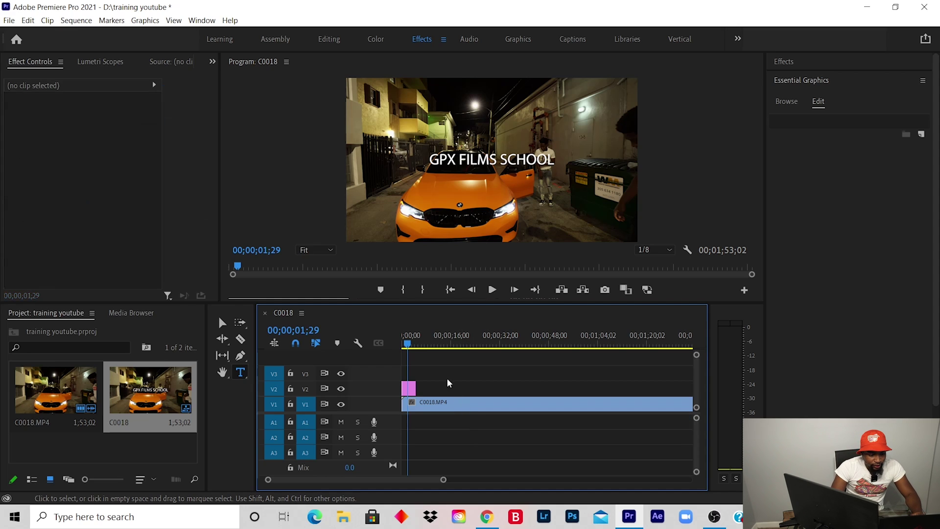
pyautogui.moveTo(411, 345); pyautogui.dragTo(402, 344)
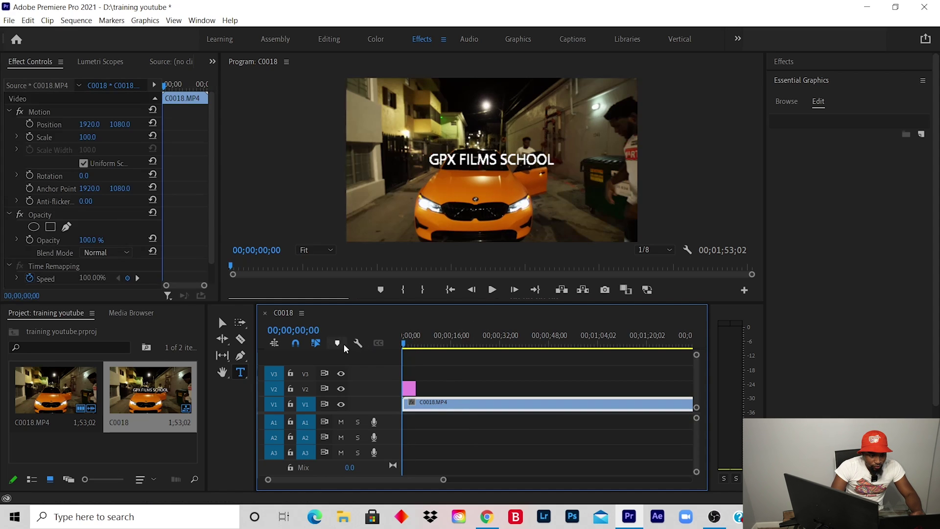
pyautogui.click(493, 290)
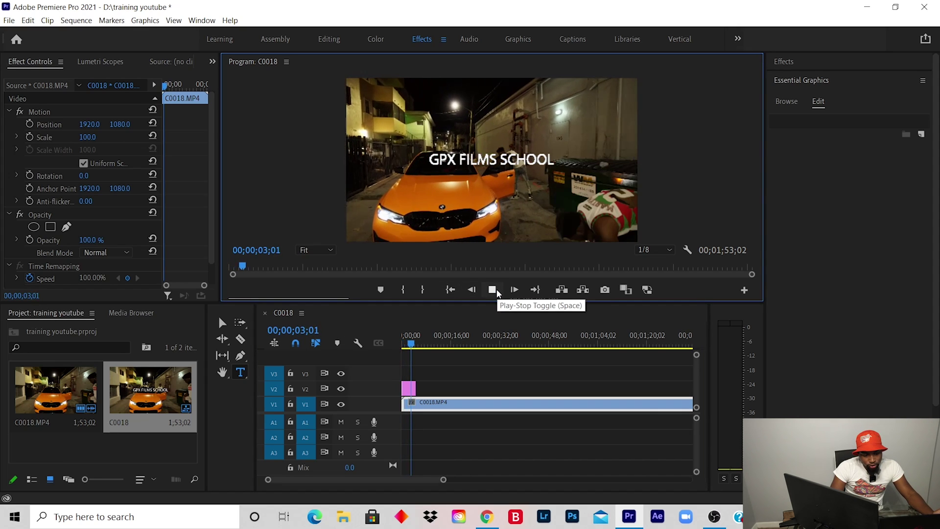
pyautogui.click(493, 290)
# Step: Razor the title clip near its start, delete the later piece, and play from 0;00
pyautogui.moveTo(443, 479); pyautogui.dragTo(406, 492)
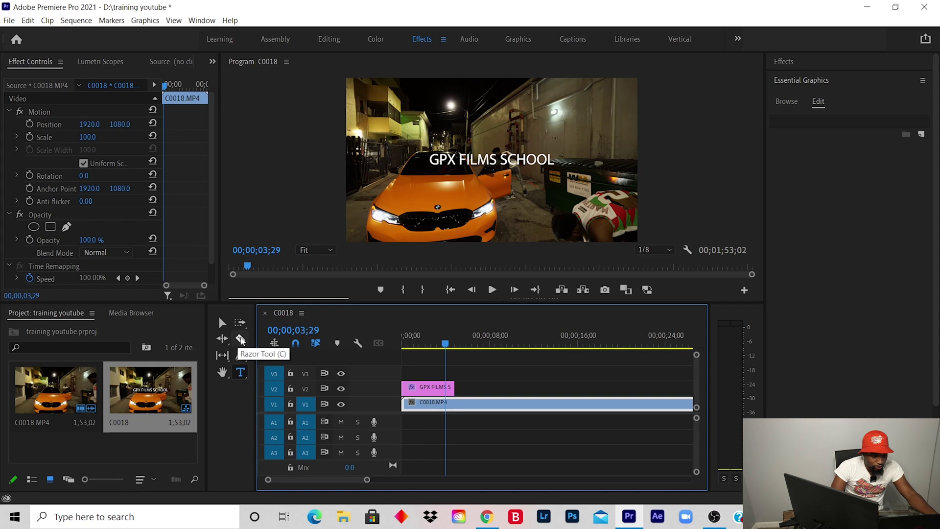
pyautogui.click(244, 345)
pyautogui.click(418, 388)
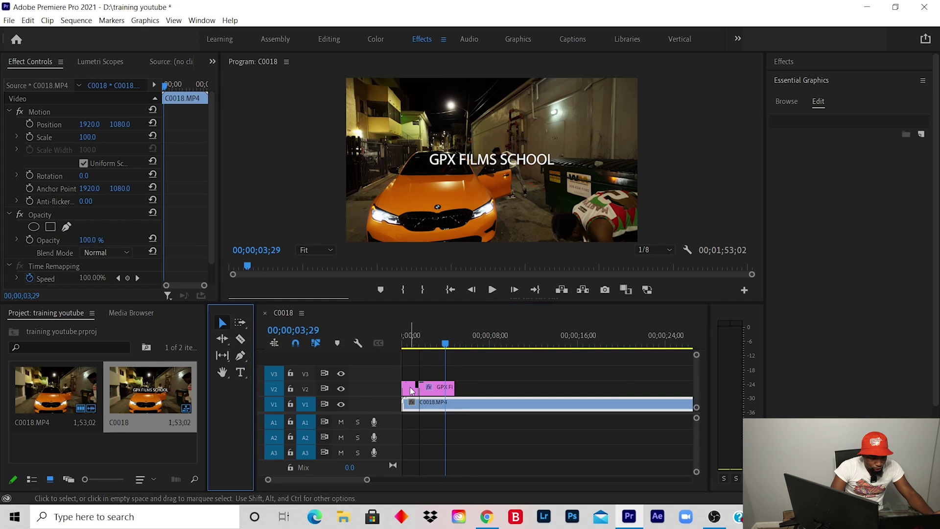
pyautogui.press('v')
pyautogui.click(412, 389)
pyautogui.click(410, 342)
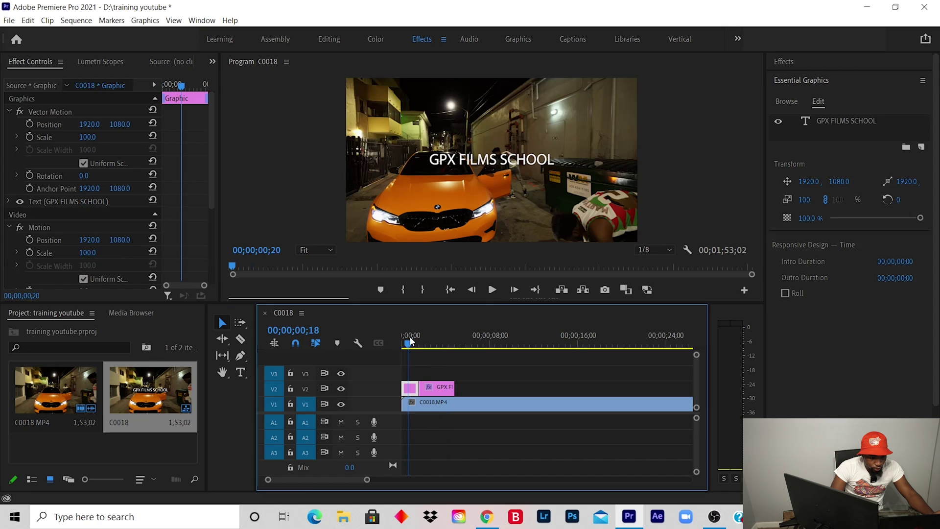
pyautogui.click(443, 388)
pyautogui.press('Delete')
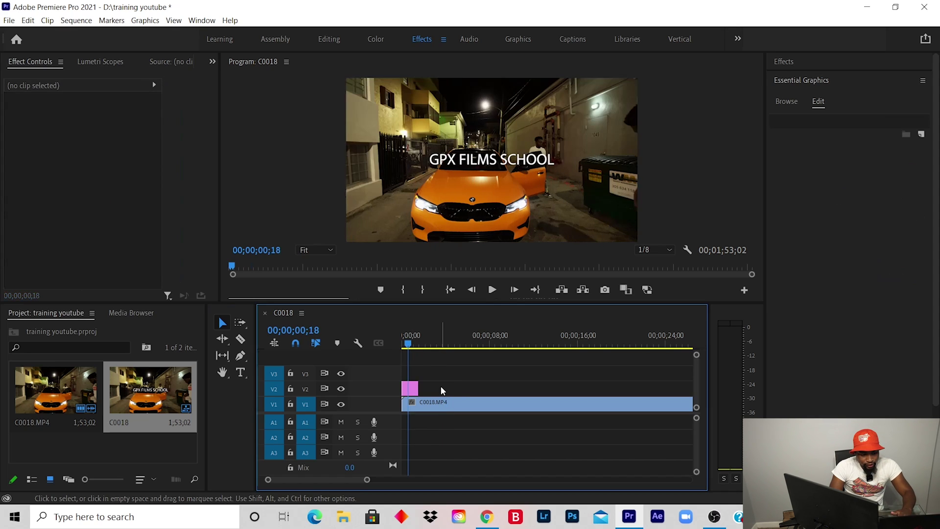
pyautogui.moveTo(406, 342); pyautogui.dragTo(378, 344)
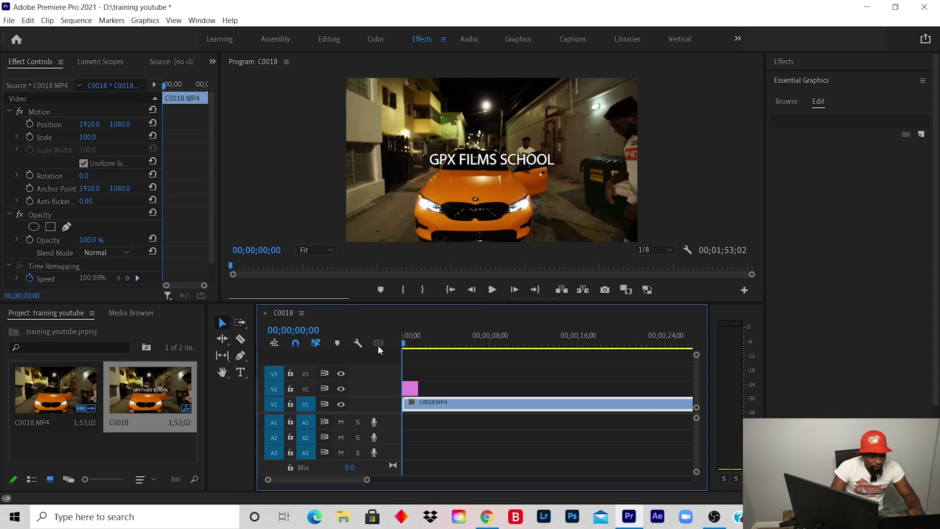
pyautogui.press('space')
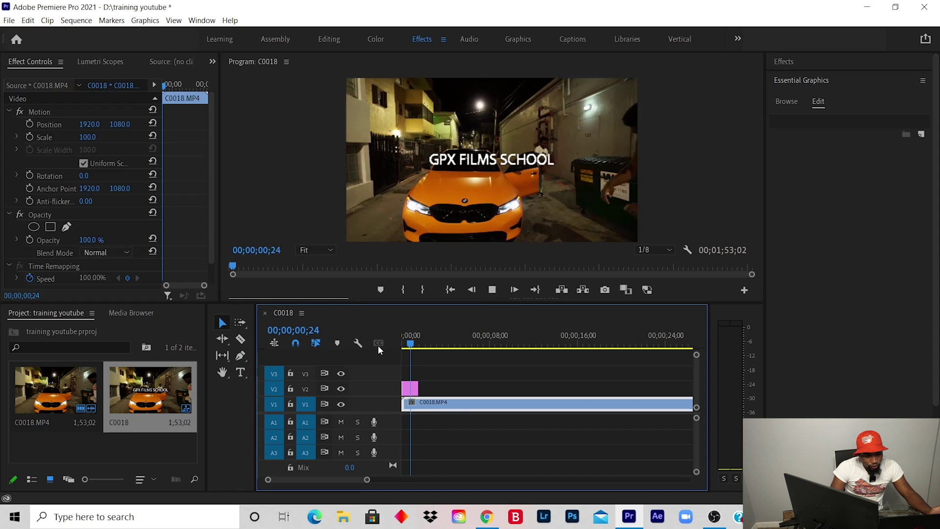
# Step: Create a bright red (F80D0D) color matte named RED in the project bin
pyautogui.press('space')
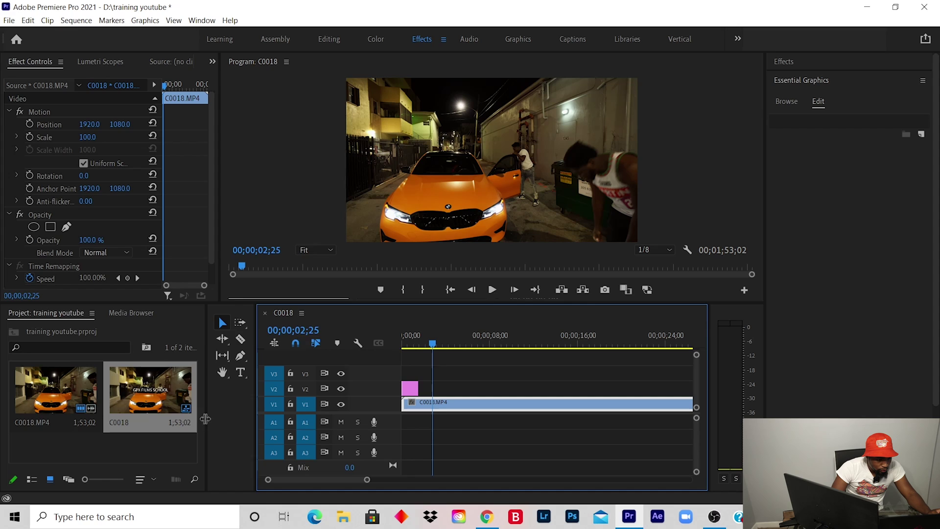
pyautogui.moveTo(205, 419); pyautogui.dragTo(255, 421)
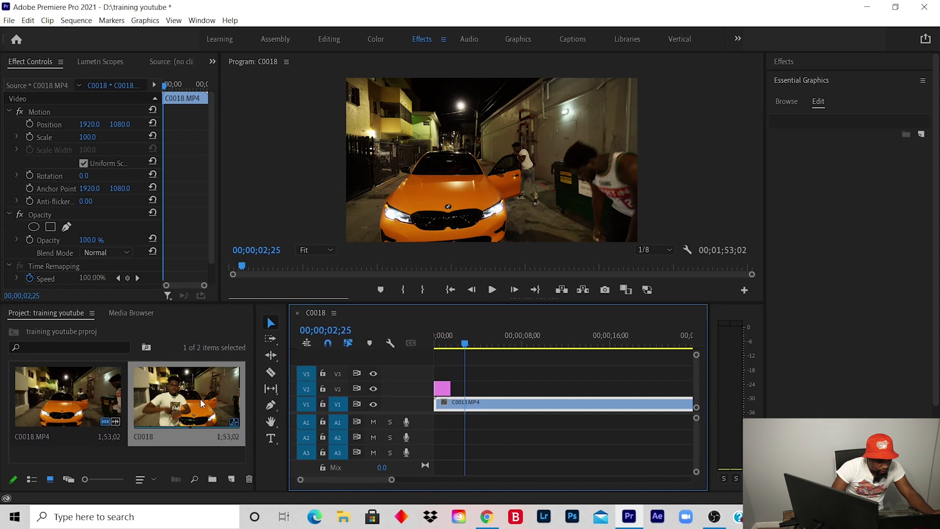
pyautogui.click(232, 479)
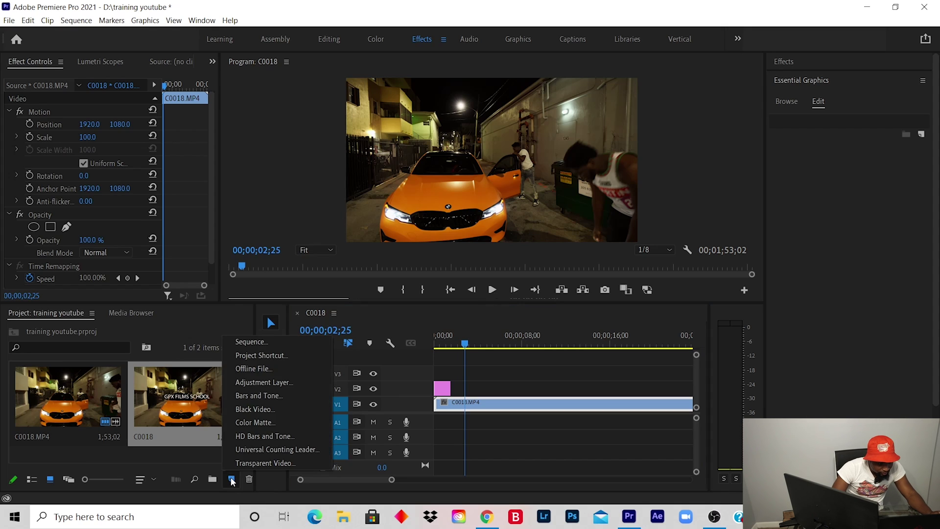
pyautogui.click(261, 427)
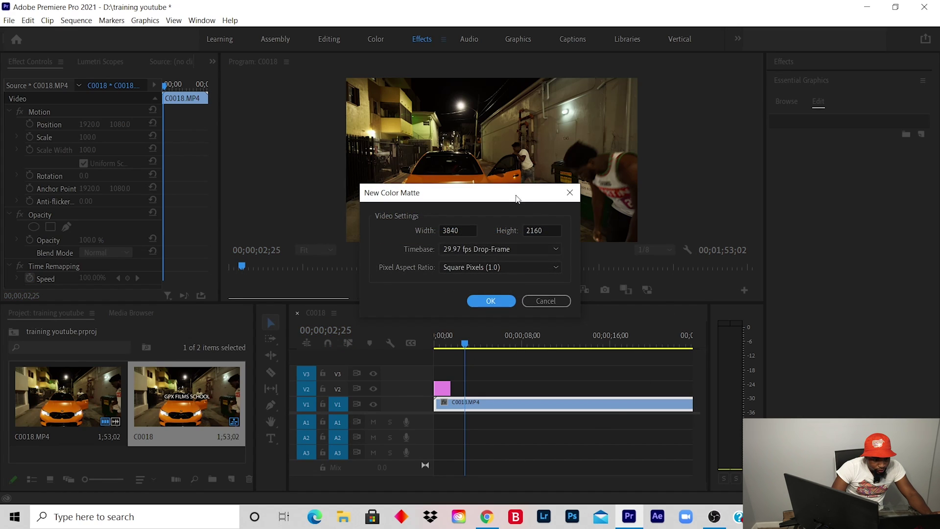
pyautogui.click(488, 302)
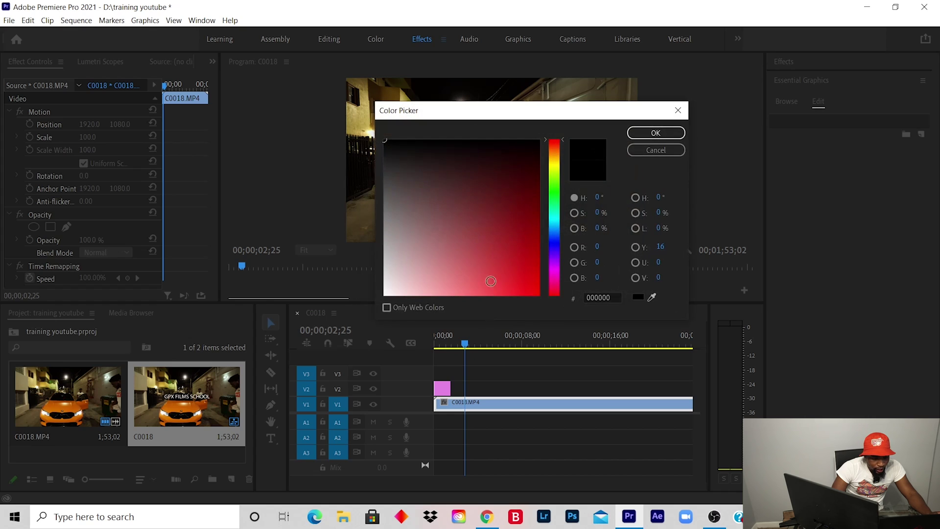
pyautogui.moveTo(455, 170)
pyautogui.mouseDown()
pyautogui.moveTo(490, 259)
pyautogui.moveTo(510, 262)
pyautogui.moveTo(526, 247)
pyautogui.moveTo(531, 290)
pyautogui.mouseUp()
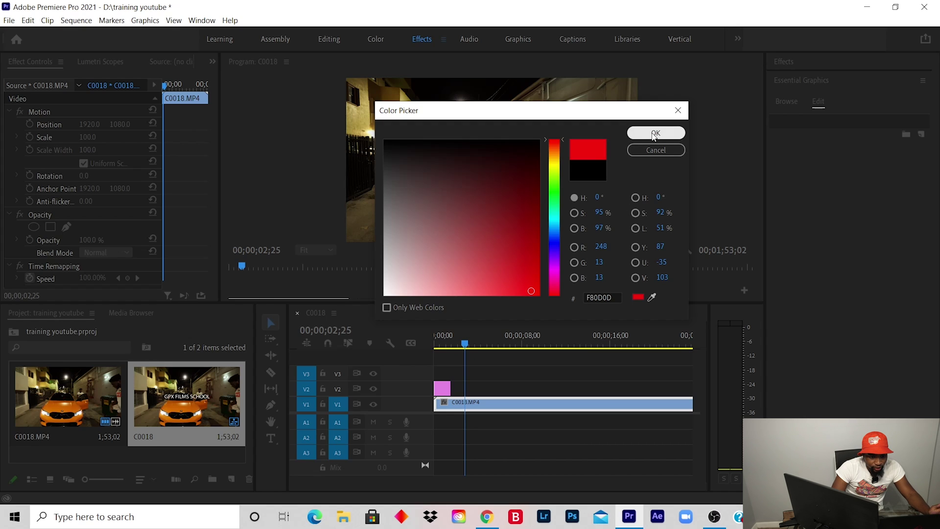
pyautogui.click(654, 133)
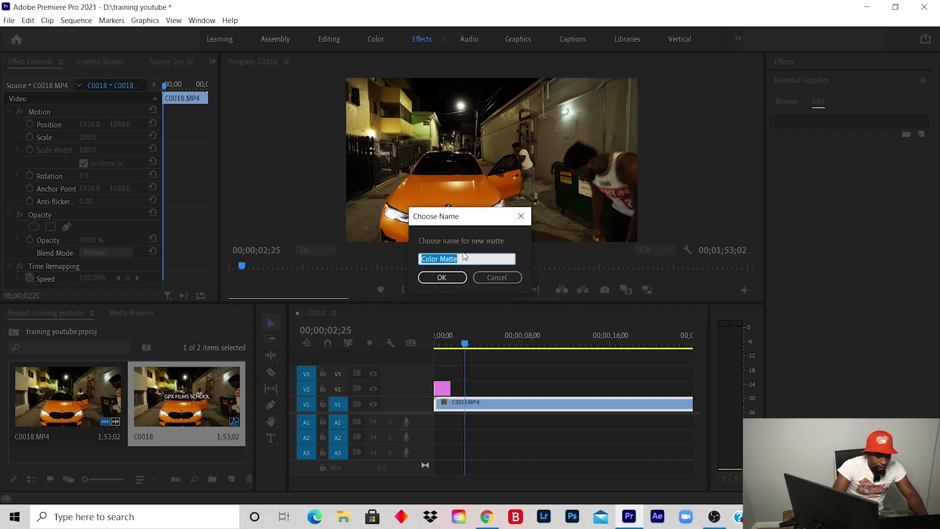
pyautogui.write('RED')
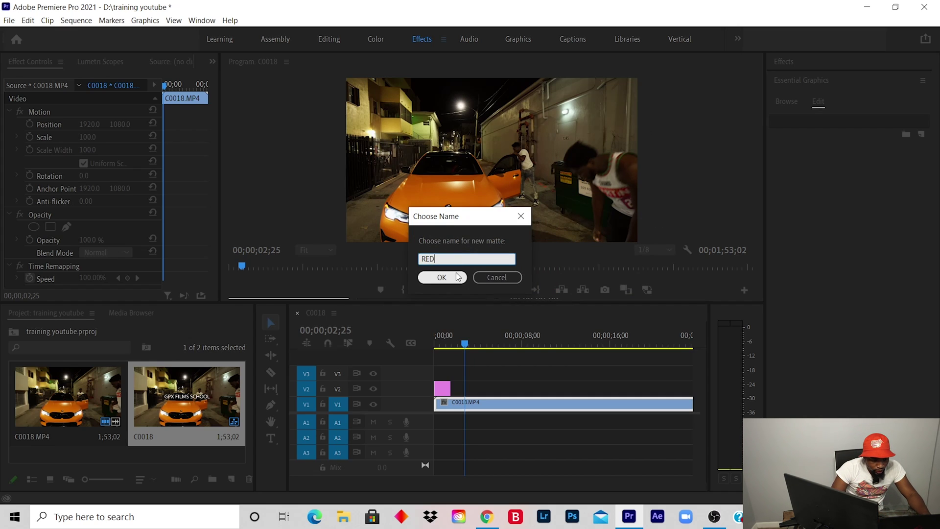
pyautogui.click(454, 277)
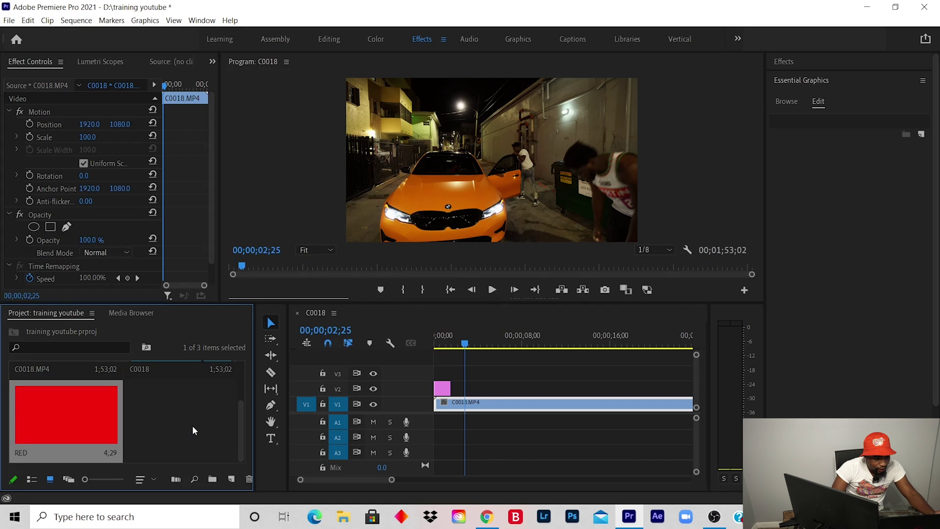
pyautogui.click(172, 403)
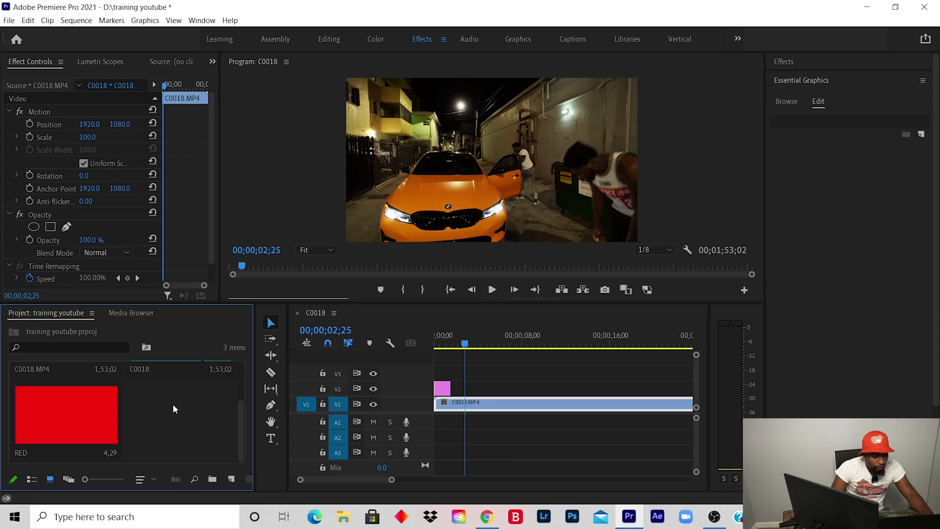
# Step: Put the RED matte on V3 at 0;00, raise the title to V4, and play it back
pyautogui.click(48, 412)
pyautogui.moveTo(78, 412); pyautogui.dragTo(412, 375)
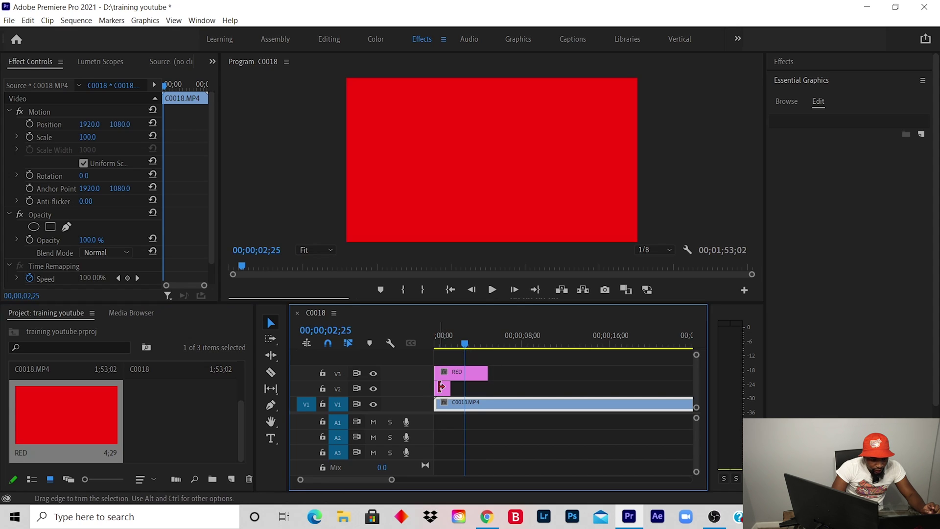
pyautogui.click(444, 389)
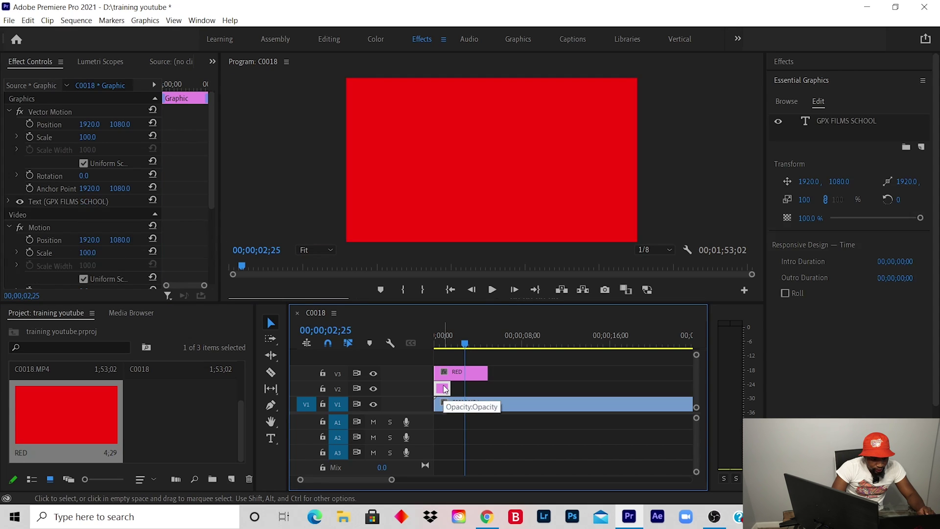
pyautogui.moveTo(443, 388); pyautogui.dragTo(442, 367)
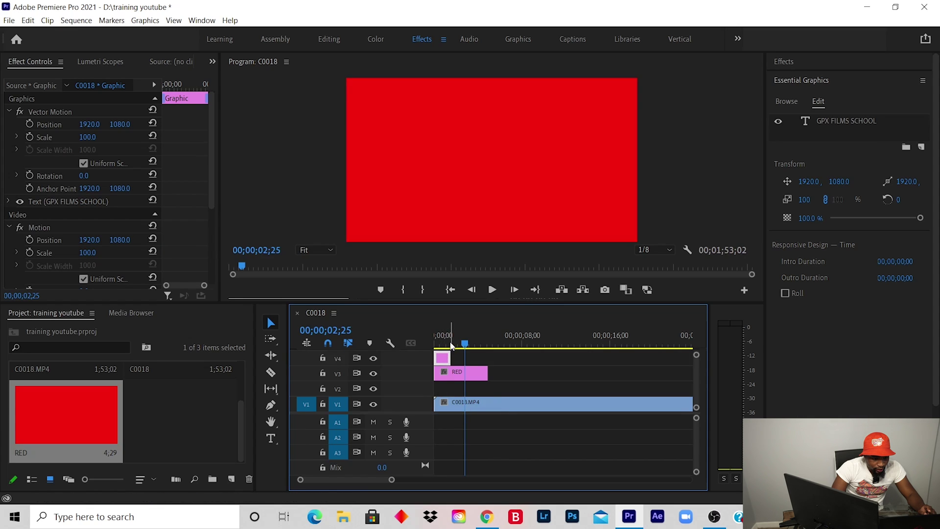
pyautogui.press('Up')
pyautogui.press('Up')
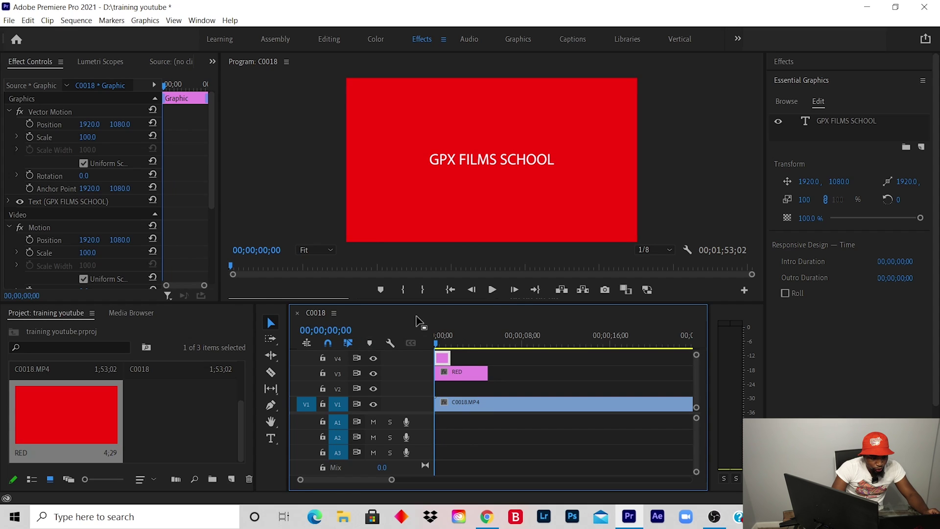
pyautogui.click(492, 290)
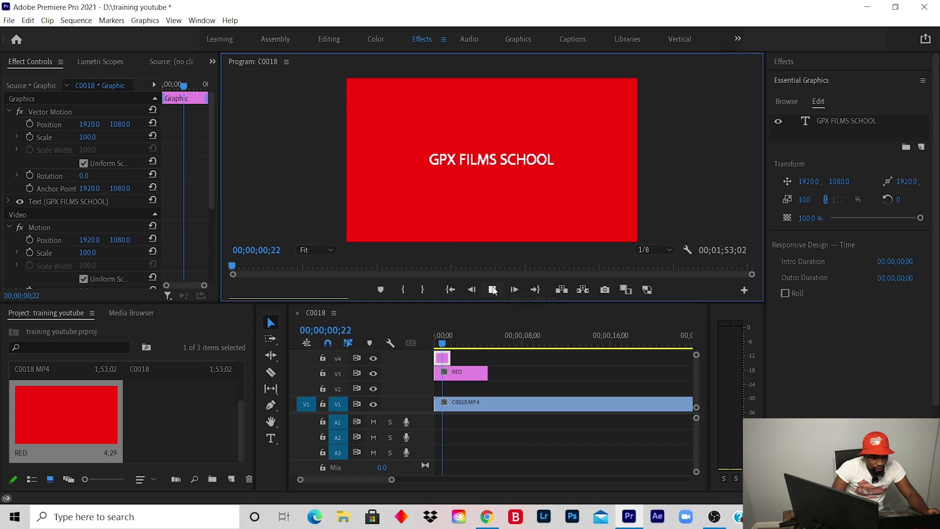
# Step: Stop playback in the Program Monitor with the red matte frame showing
pyautogui.click(492, 289)
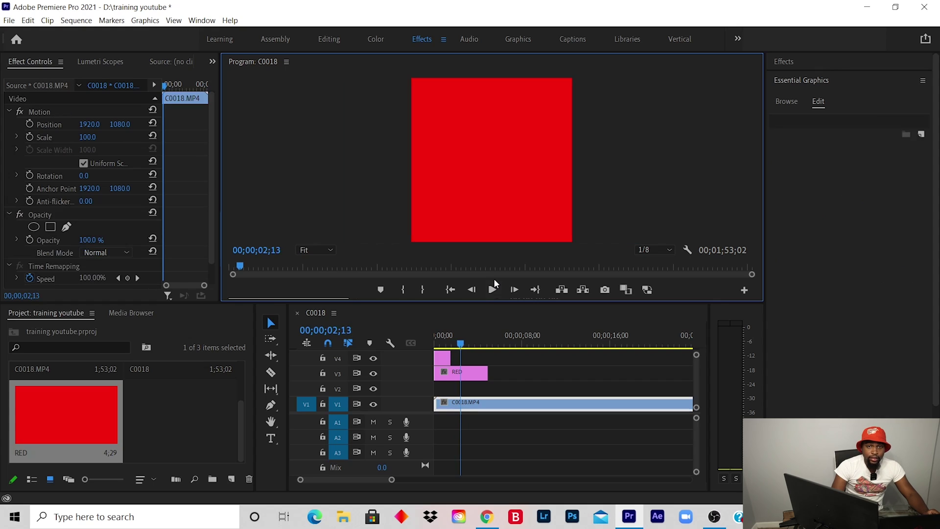